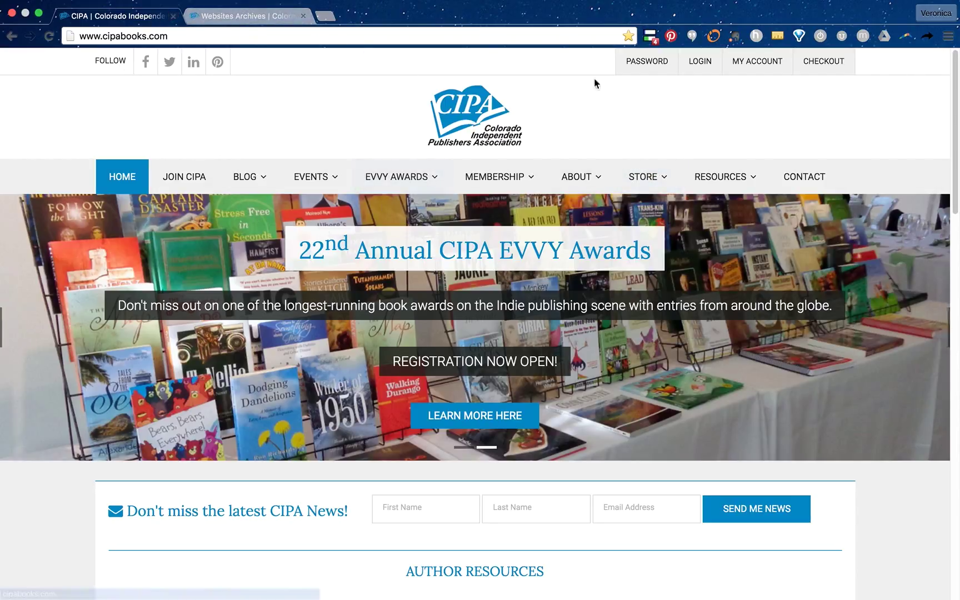
# Log in to the CIPA member account and go to the Services Directory.
pyautogui.click(213, 37)
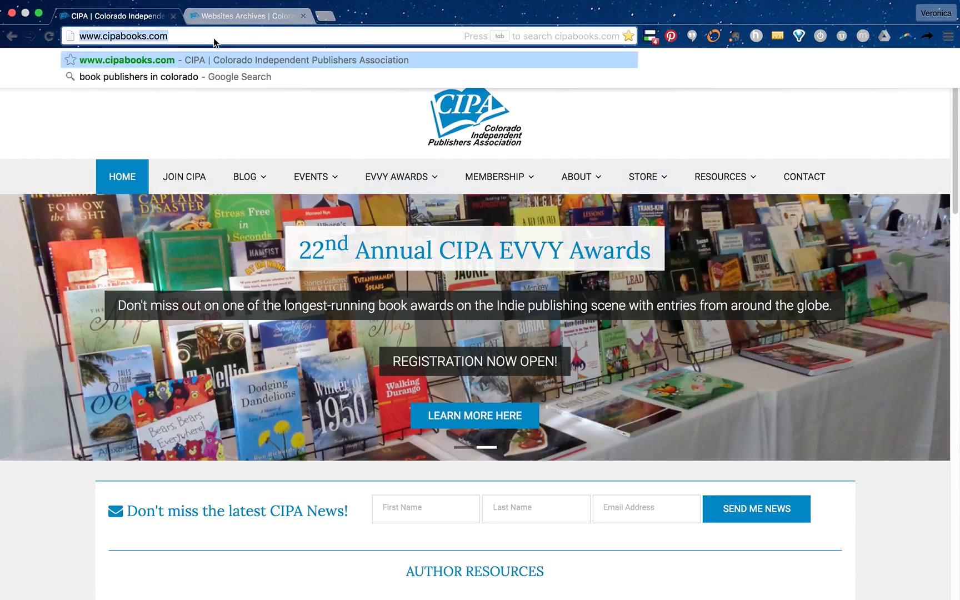
pyautogui.click(213, 38)
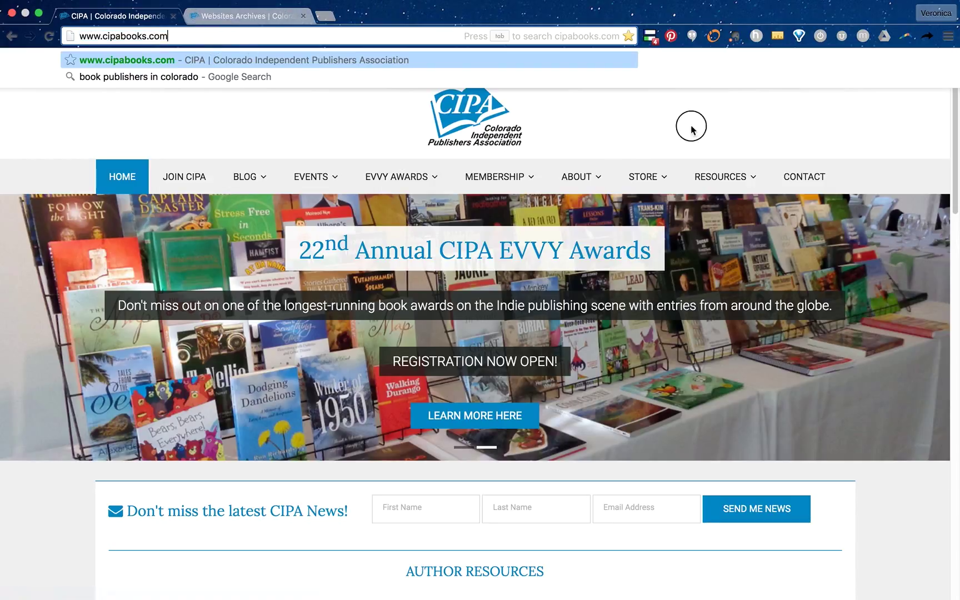
pyautogui.click(719, 72)
pyautogui.click(700, 62)
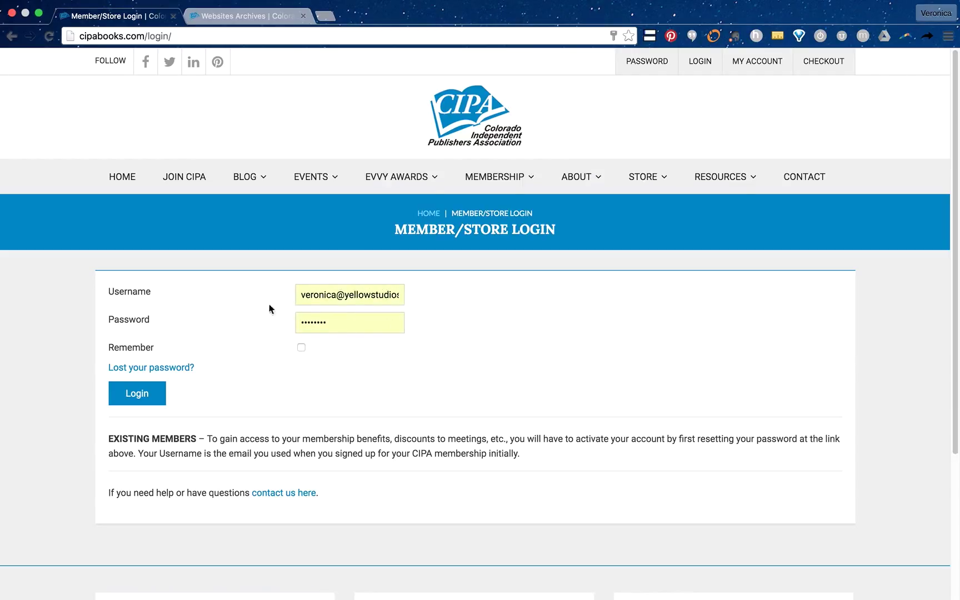
pyautogui.click(145, 399)
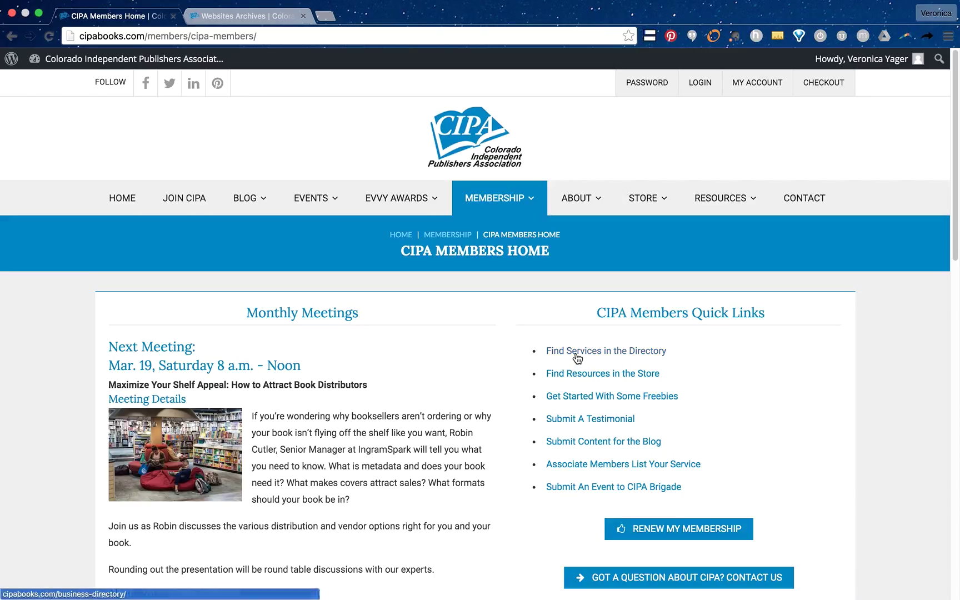
pyautogui.click(600, 353)
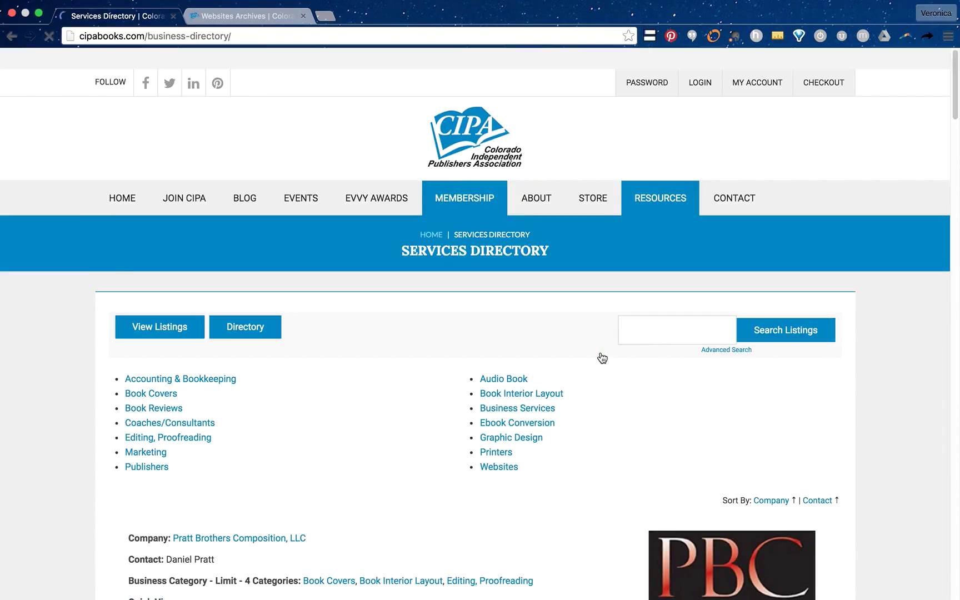
# Filter the directory to the Websites category and scroll down to the YellowStudios listing.
pyautogui.scroll(-5, 532, 385)
pyautogui.scroll(-6, 532, 385)
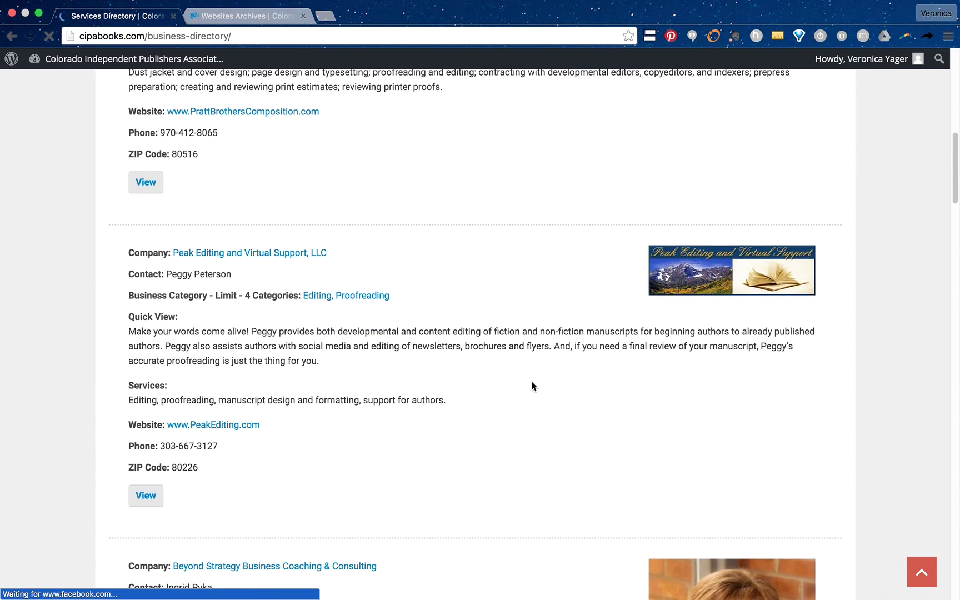
pyautogui.scroll(-7, 200, 377)
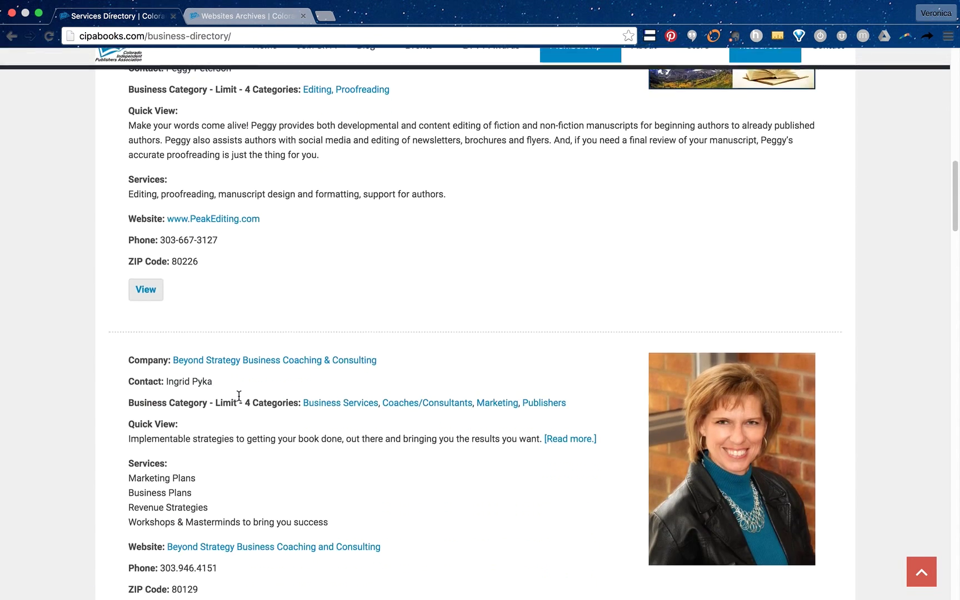
pyautogui.scroll(14, 396, 138)
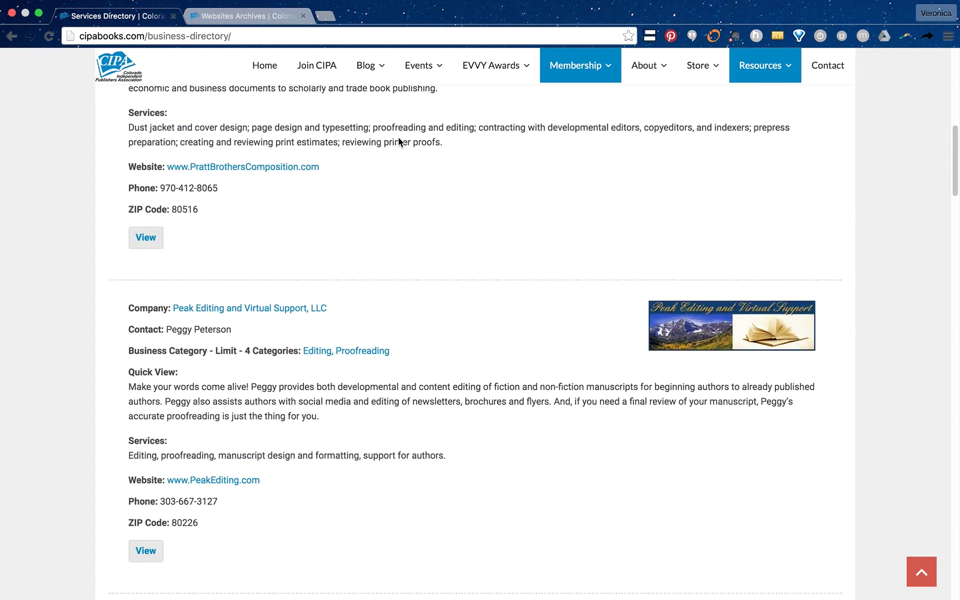
pyautogui.click(497, 260)
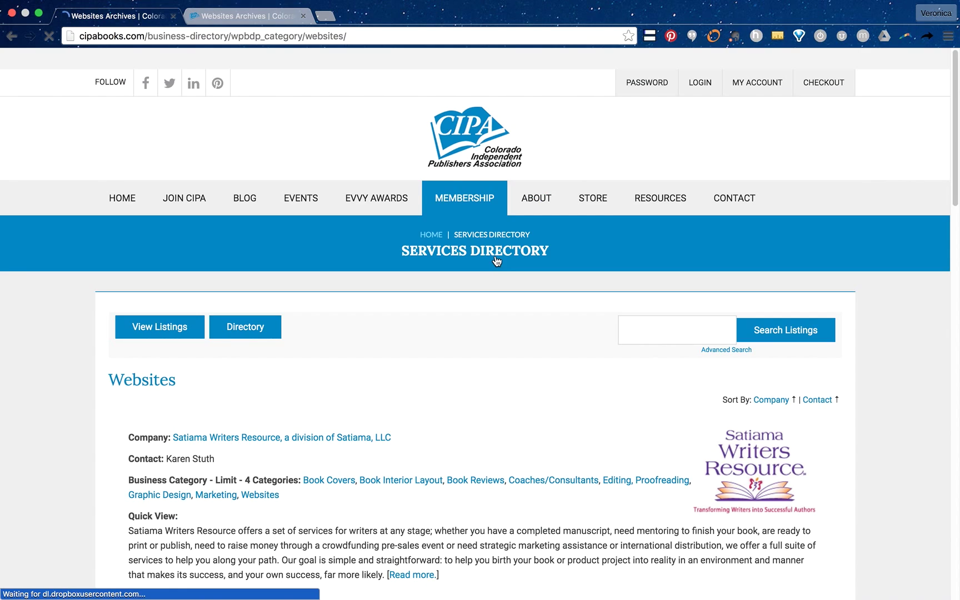
pyautogui.scroll(-10, 497, 373)
pyautogui.scroll(-3, 497, 375)
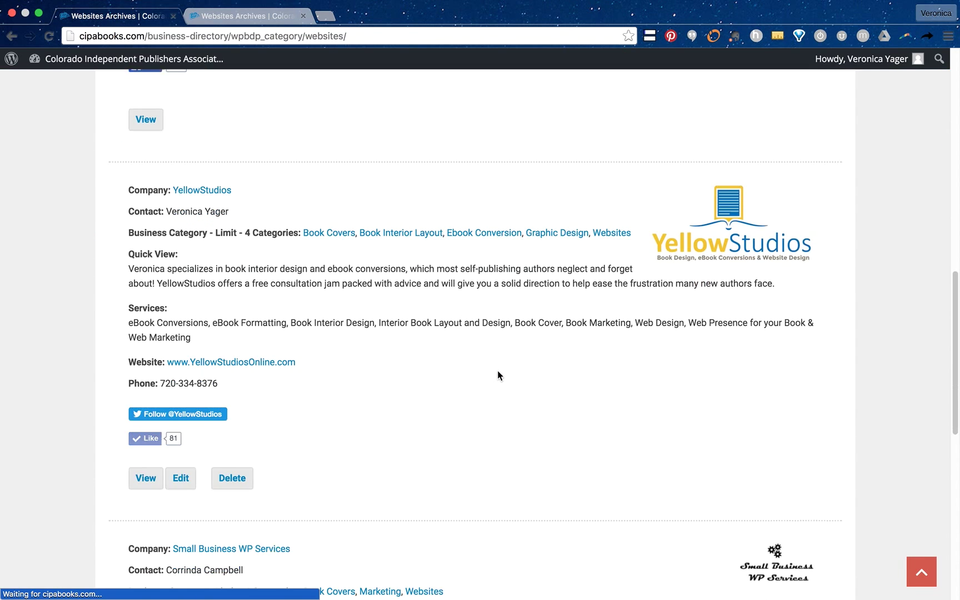
# Open YellowStudios' Edit Your Listing form and place the caret at the end of the Description.
pyautogui.click(182, 459)
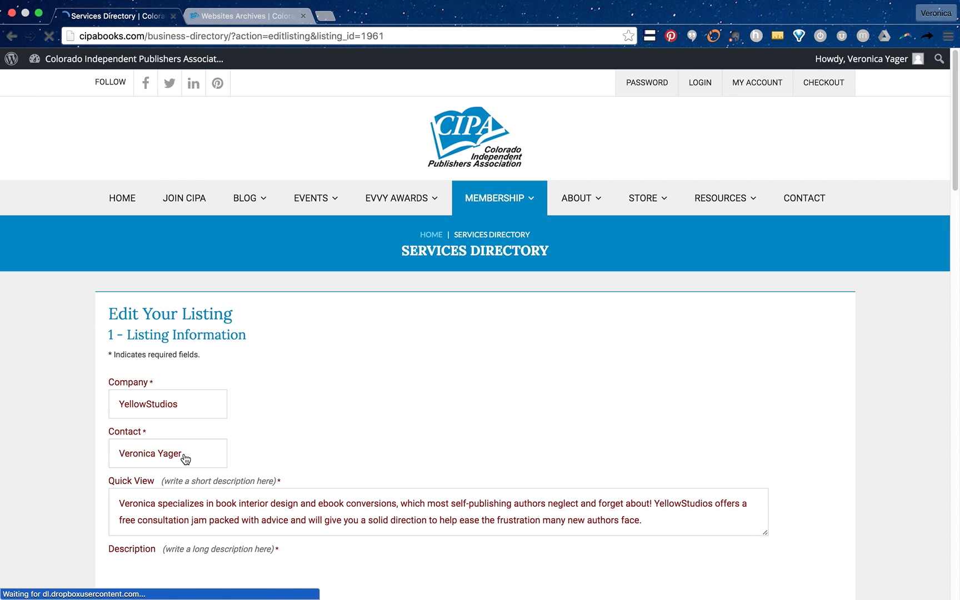
pyautogui.scroll(-5, 185, 452)
pyautogui.scroll(-4, 186, 442)
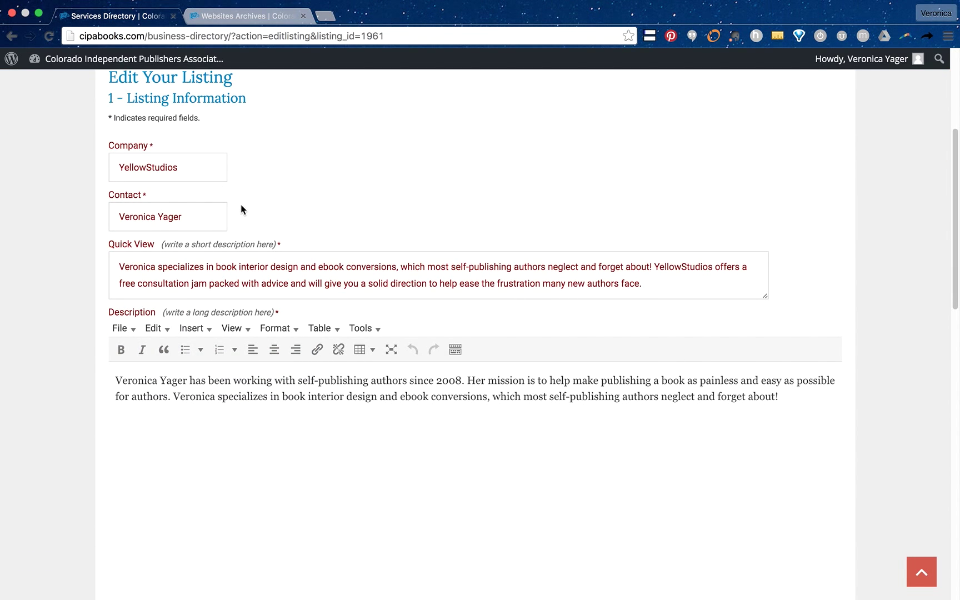
pyautogui.click(203, 227)
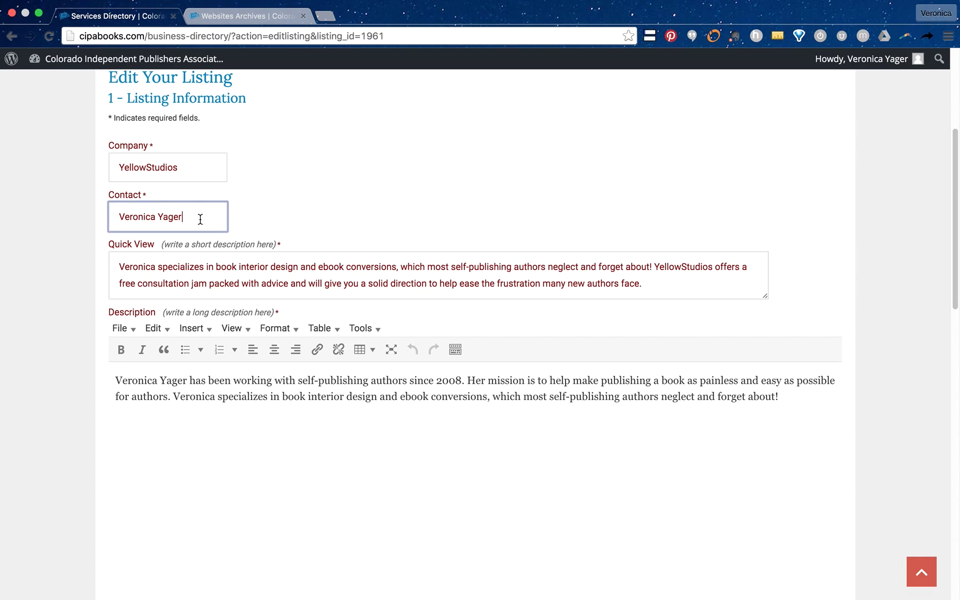
pyautogui.click(242, 287)
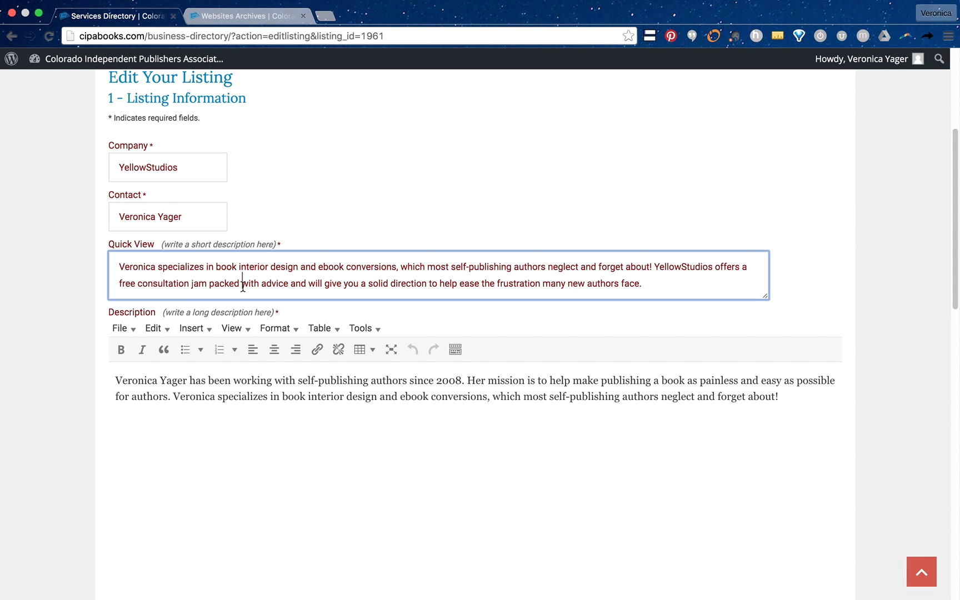
pyautogui.click(234, 406)
pyautogui.scroll(-5, 236, 402)
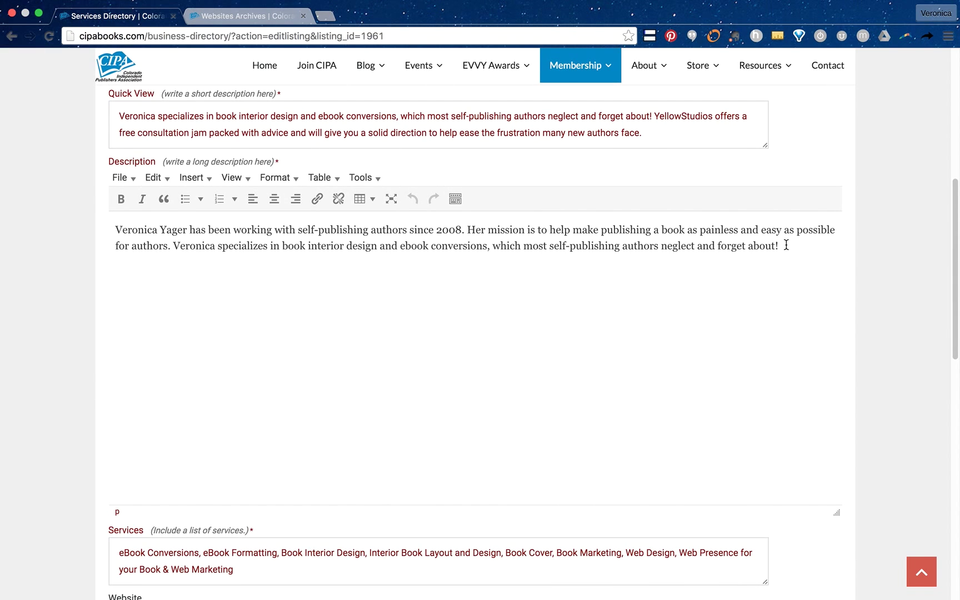
# Paste the free-consultation sentence as a new Description paragraph and continue past Listing Information.
pyautogui.press('Return')
pyautogui.write('YellowStudios offers a free consultation jam packed with advice and will give you a solid direction to help ease the frustration many new authors face.')
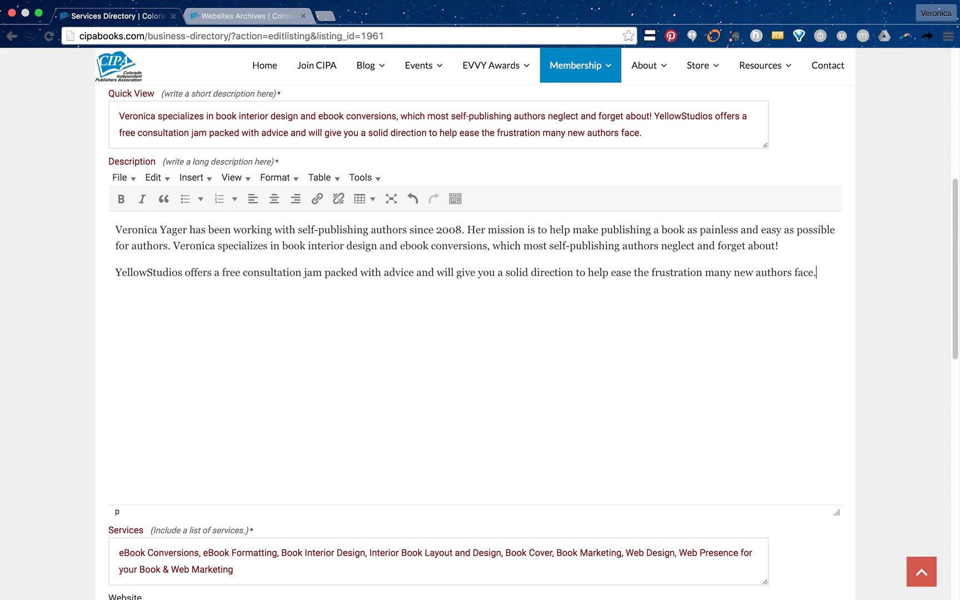
pyautogui.scroll(-6, 804, 307)
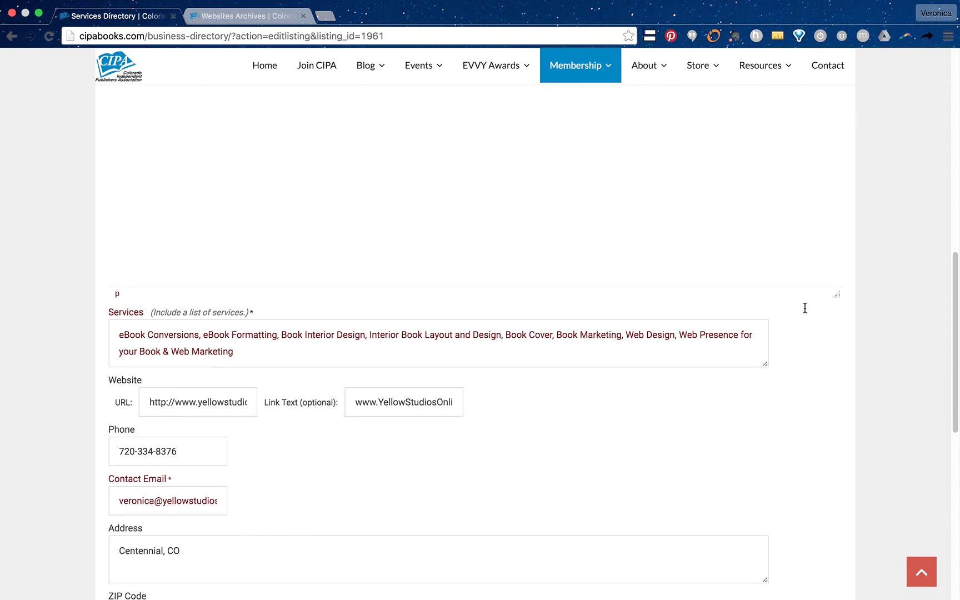
pyautogui.scroll(-3, 804, 306)
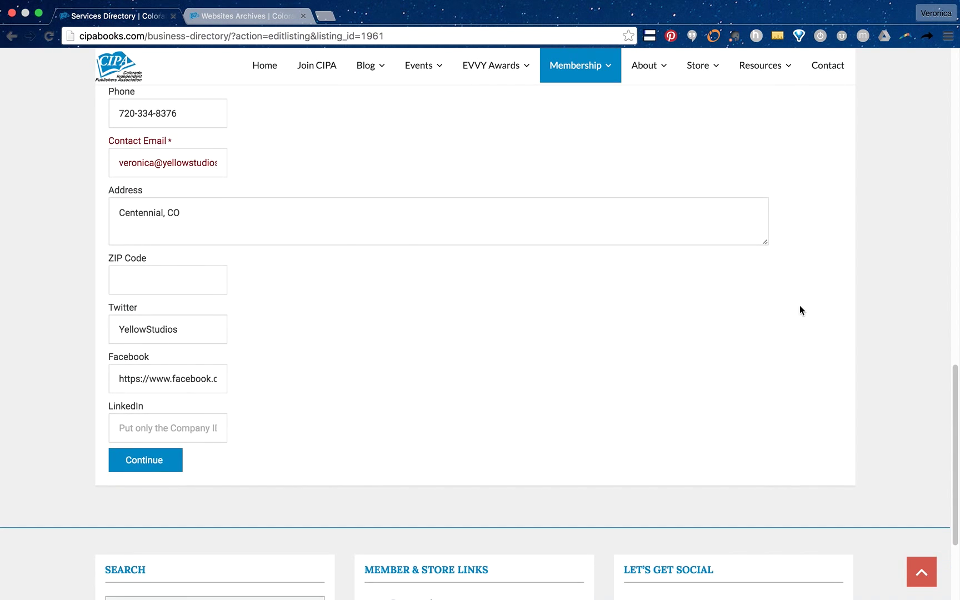
pyautogui.click(145, 461)
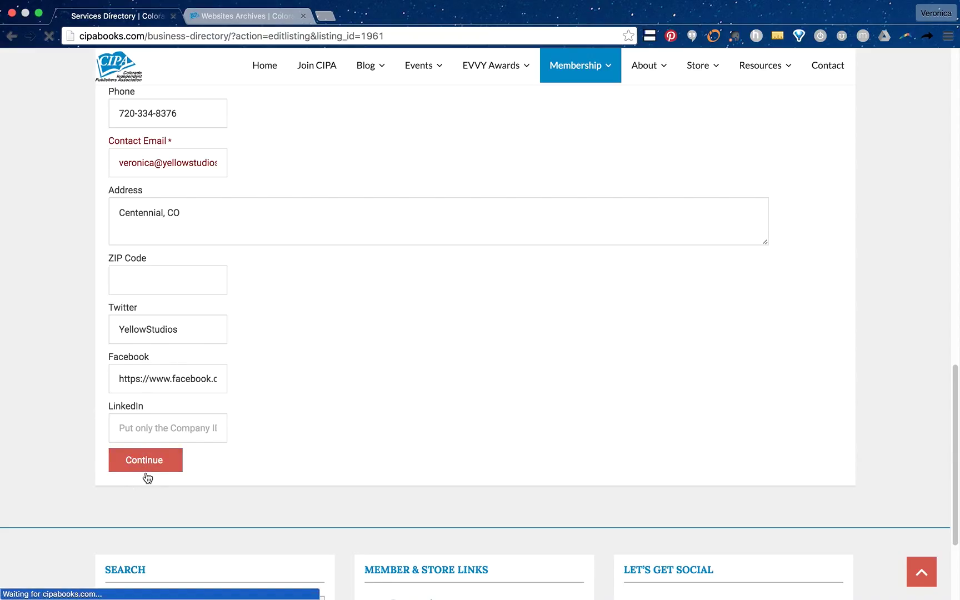
# Upload the portrait photo from the hard drive as a second listing image beside the logo.
pyautogui.scroll(-3, 311, 416)
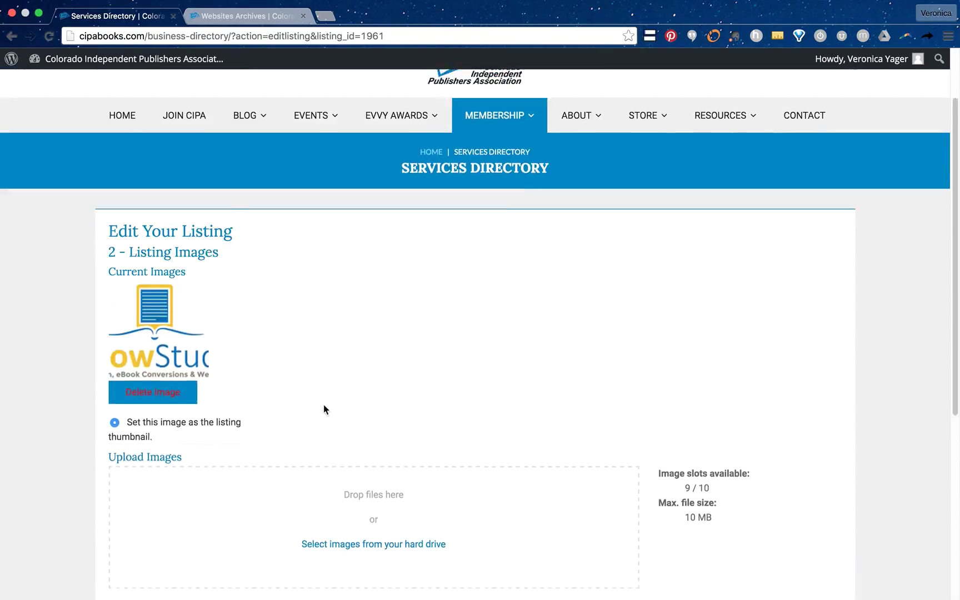
pyautogui.scroll(-1, 326, 411)
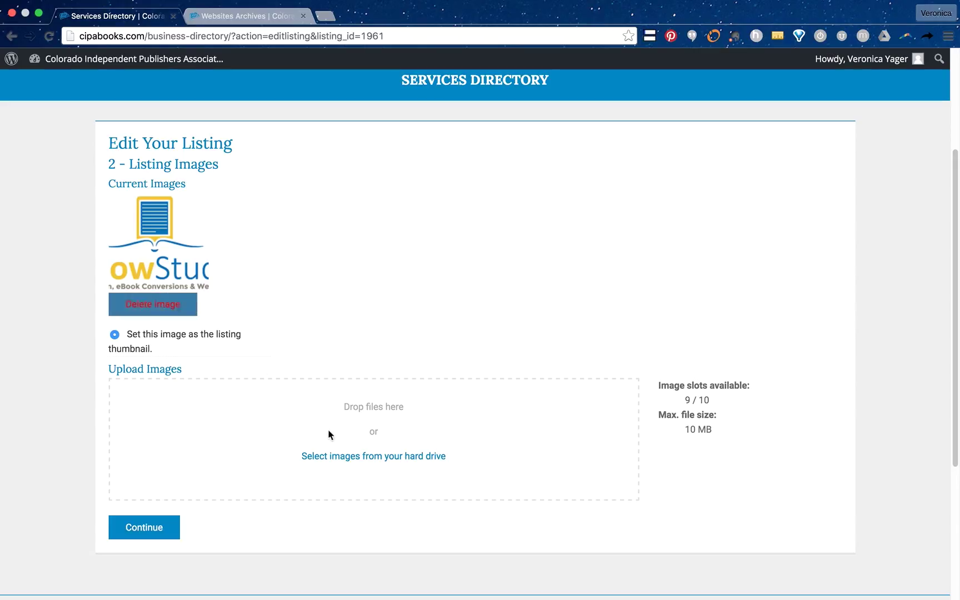
pyautogui.click(346, 458)
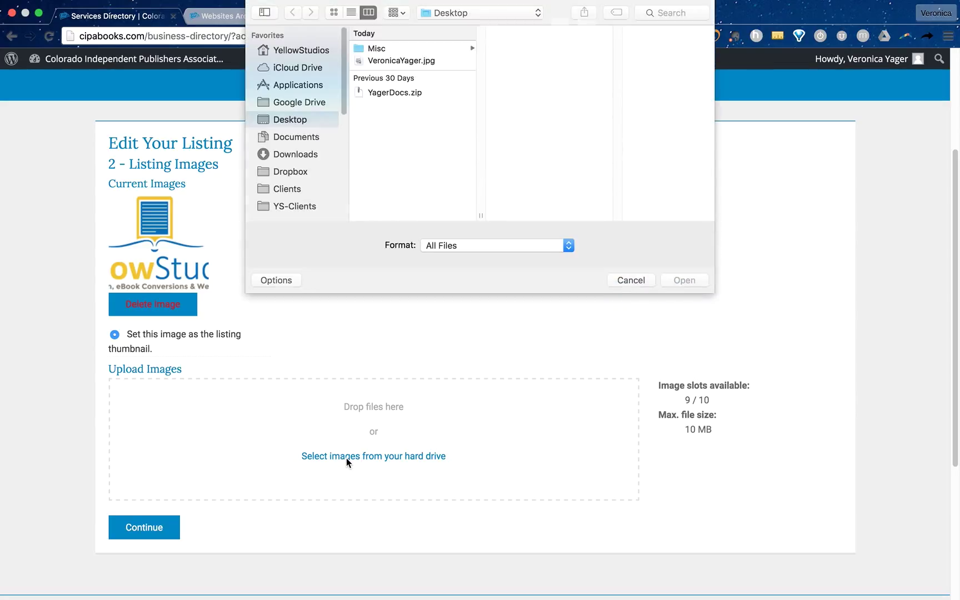
pyautogui.click(405, 61)
pyautogui.click(693, 280)
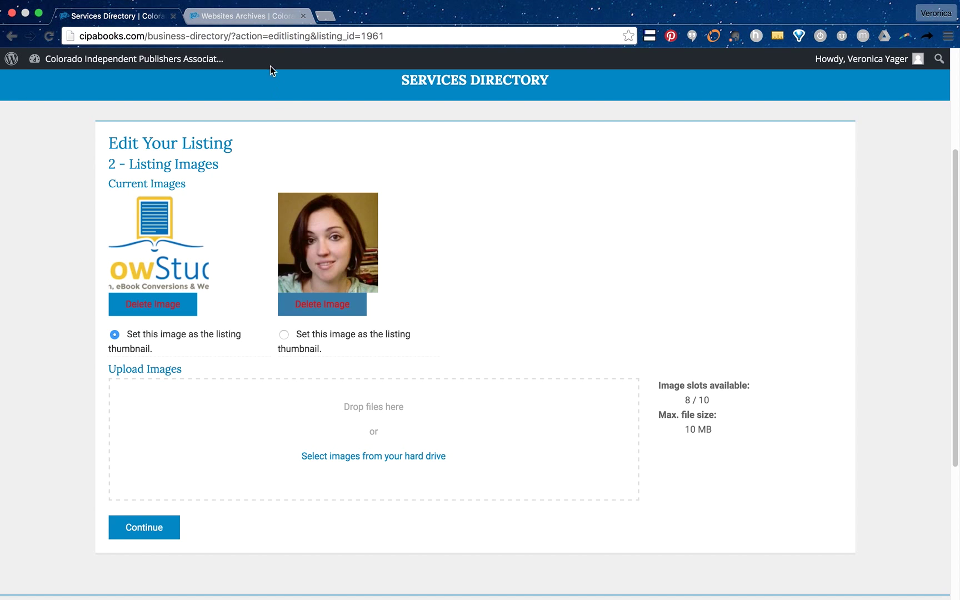
pyautogui.click(239, 16)
# Set the portrait photo as YellowStudios' listing thumbnail and save the image changes.
pyautogui.scroll(10, 464, 240)
pyautogui.scroll(-6, 490, 302)
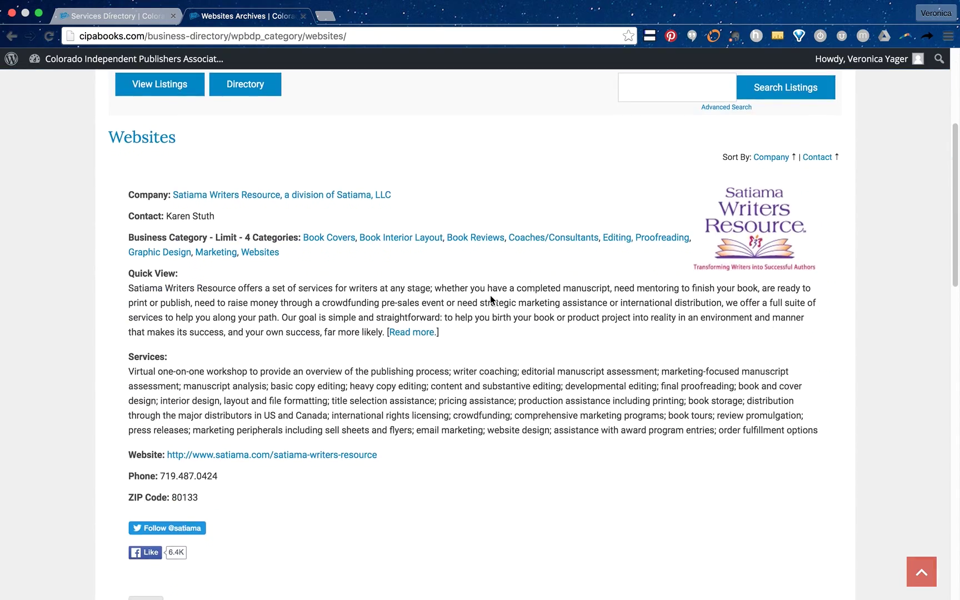
pyautogui.scroll(3, 490, 309)
pyautogui.scroll(-12, 490, 308)
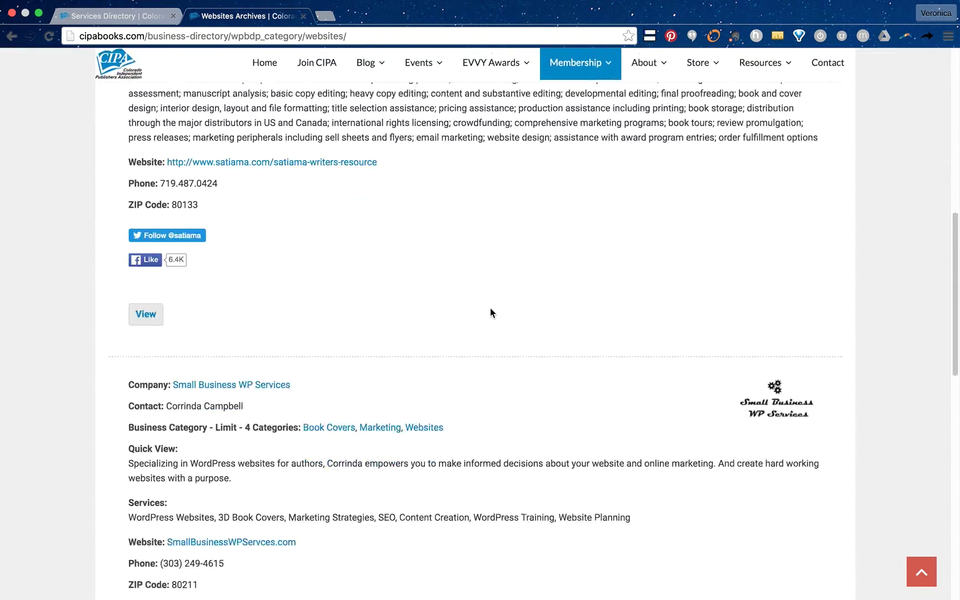
pyautogui.scroll(-1, 489, 313)
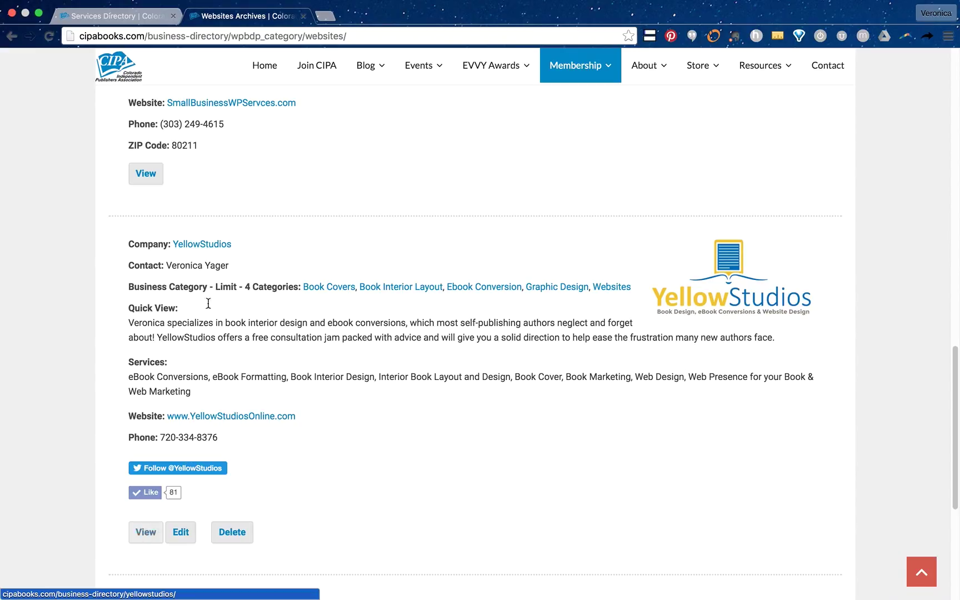
pyautogui.click(111, 17)
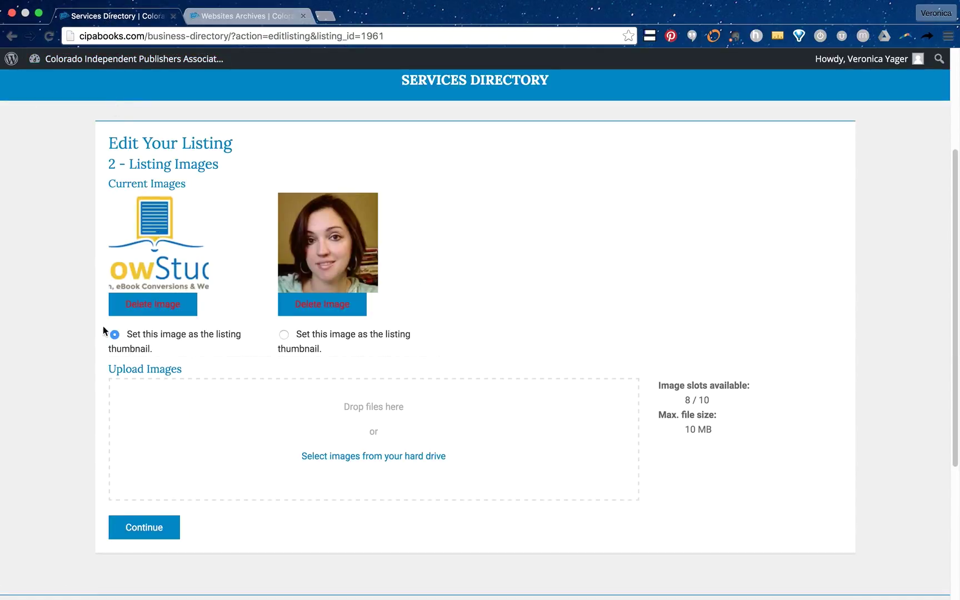
pyautogui.click(283, 335)
pyautogui.click(155, 533)
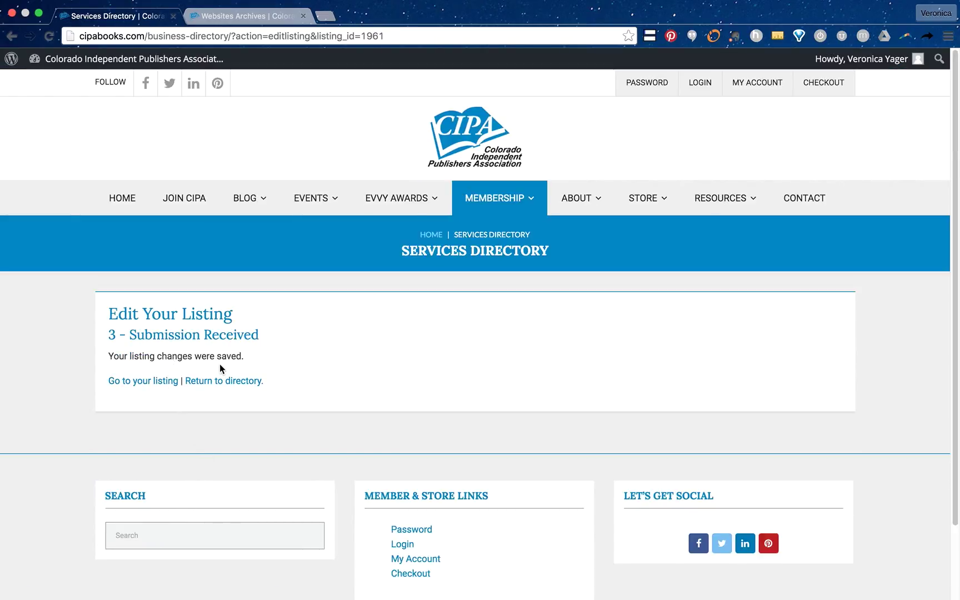
pyautogui.click(150, 382)
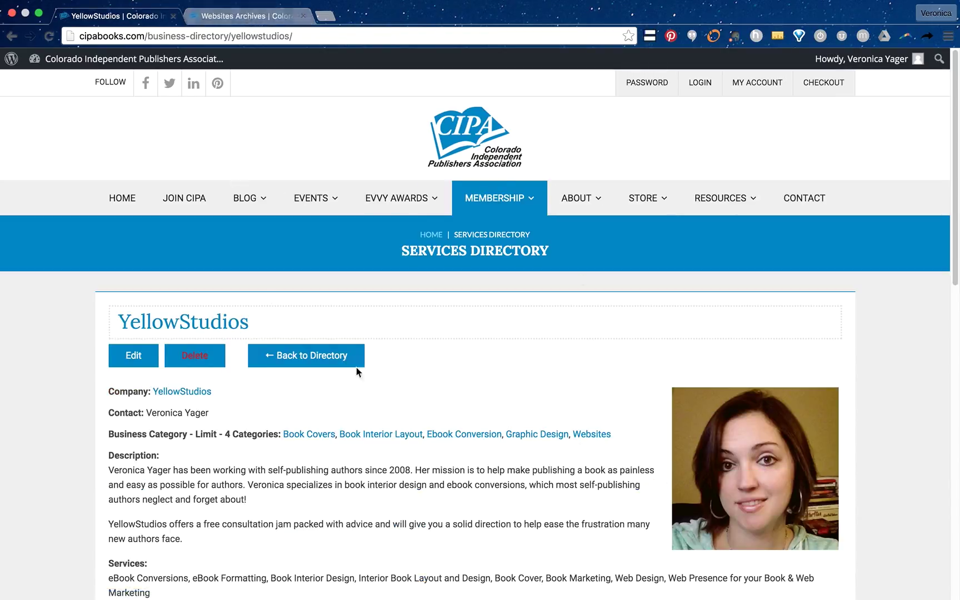
# Reload the Websites listings and view YellowStudios, confirming the portrait and two-paragraph description, then return.
pyautogui.scroll(-2, 589, 390)
pyautogui.scroll(-3, 809, 405)
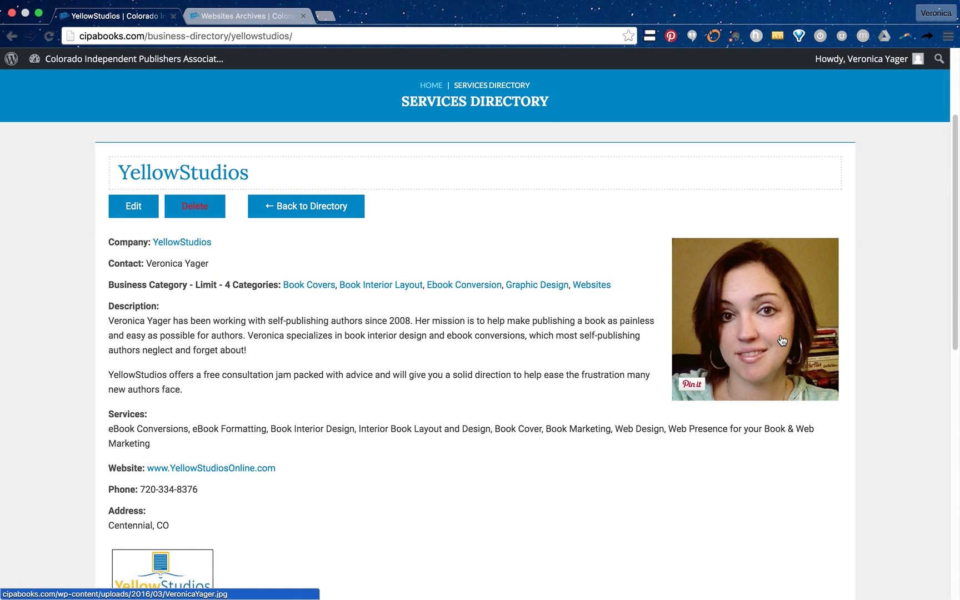
pyautogui.scroll(-3, 782, 341)
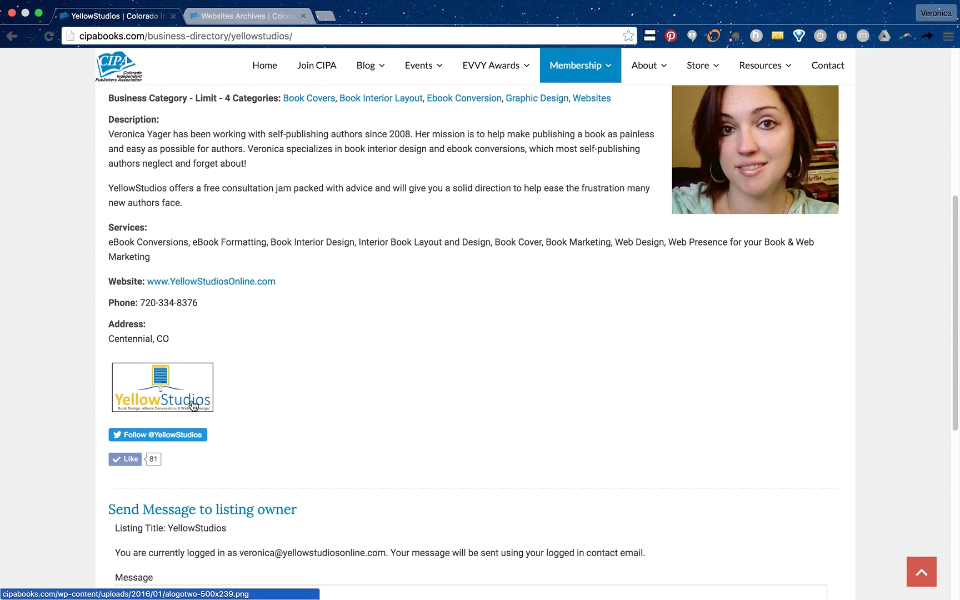
pyautogui.click(247, 16)
pyautogui.click(49, 36)
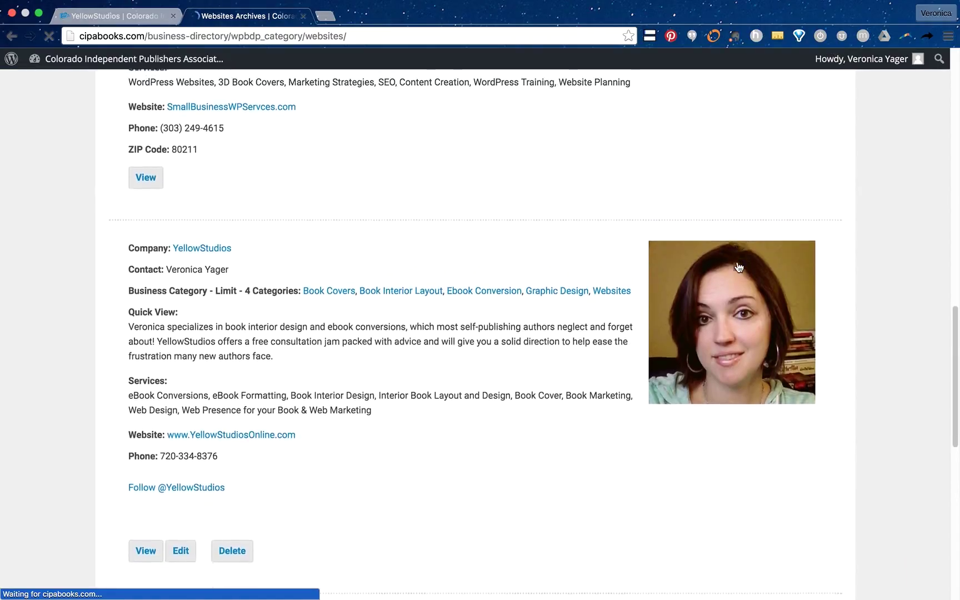
pyautogui.click(146, 546)
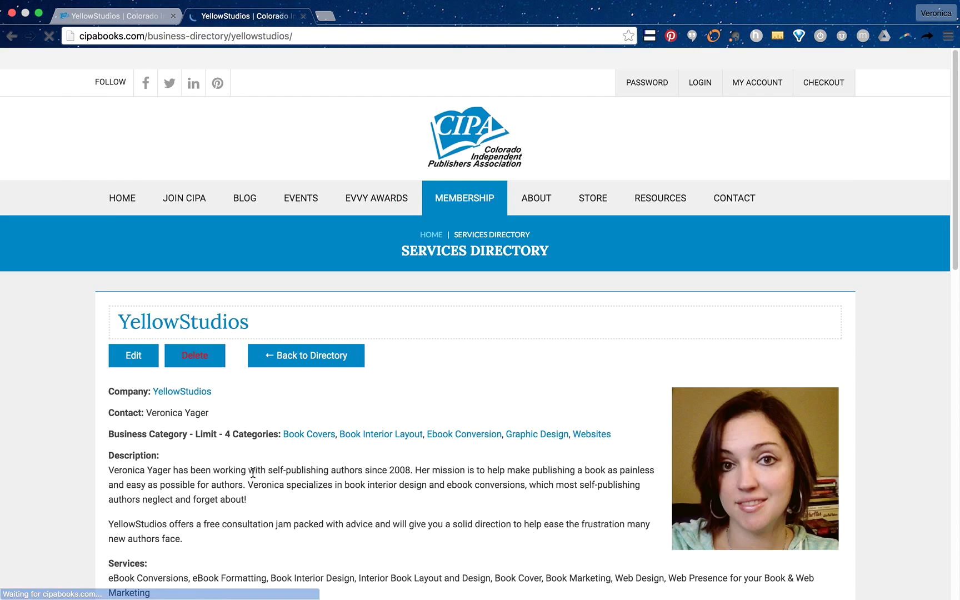
pyautogui.scroll(-7, 252, 472)
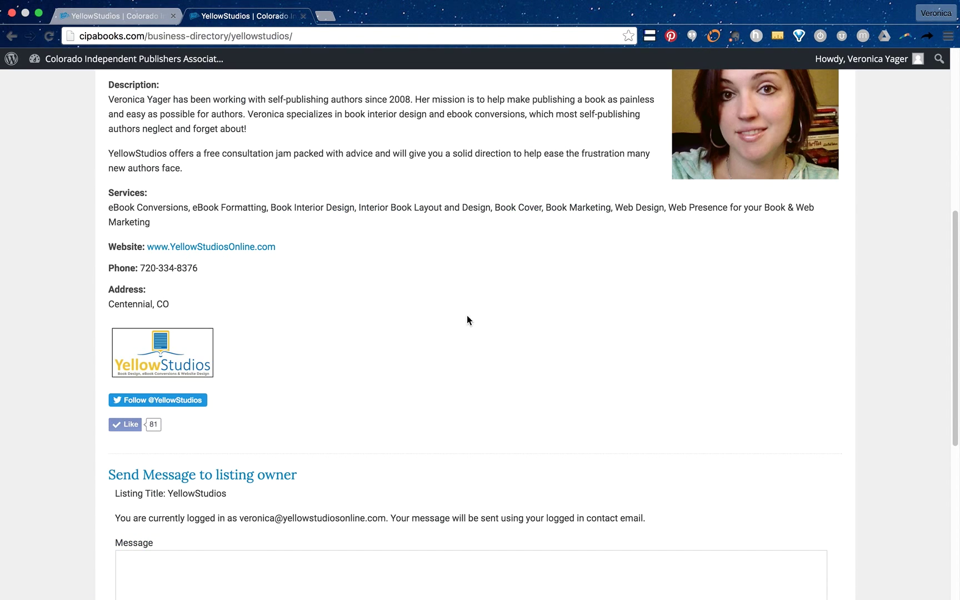
pyautogui.click(117, 16)
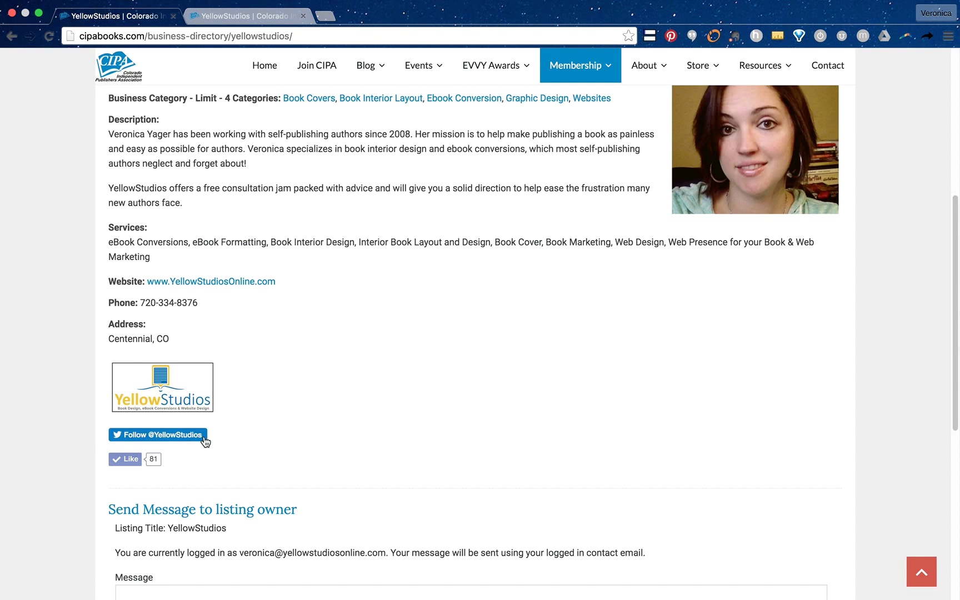
pyautogui.scroll(-3, 204, 433)
pyautogui.scroll(10, 213, 423)
# Edit YellowStudios again and resubmit Listing Information and Listing Images, keeping the logo as thumbnail.
pyautogui.click(138, 342)
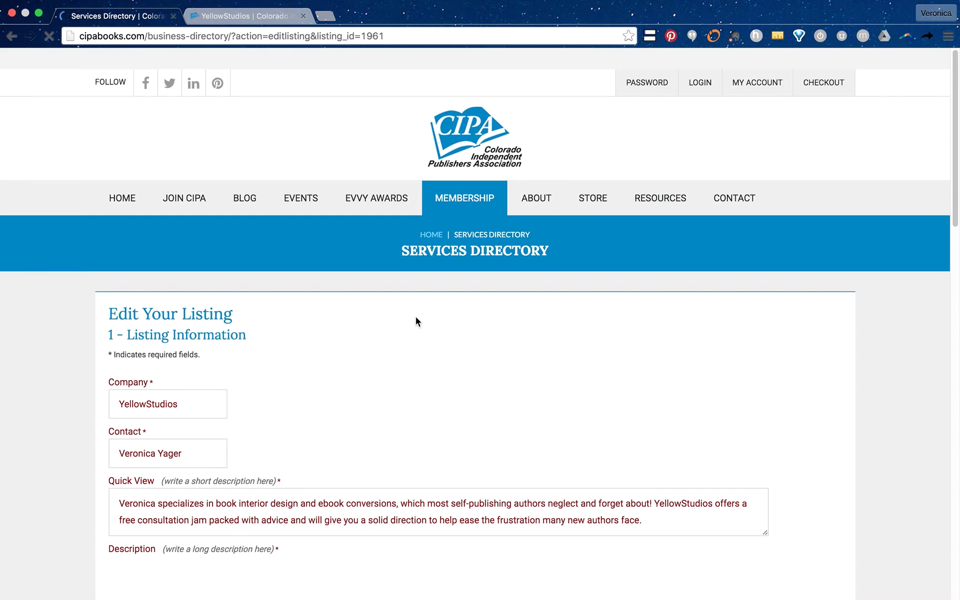
pyautogui.scroll(-6, 416, 317)
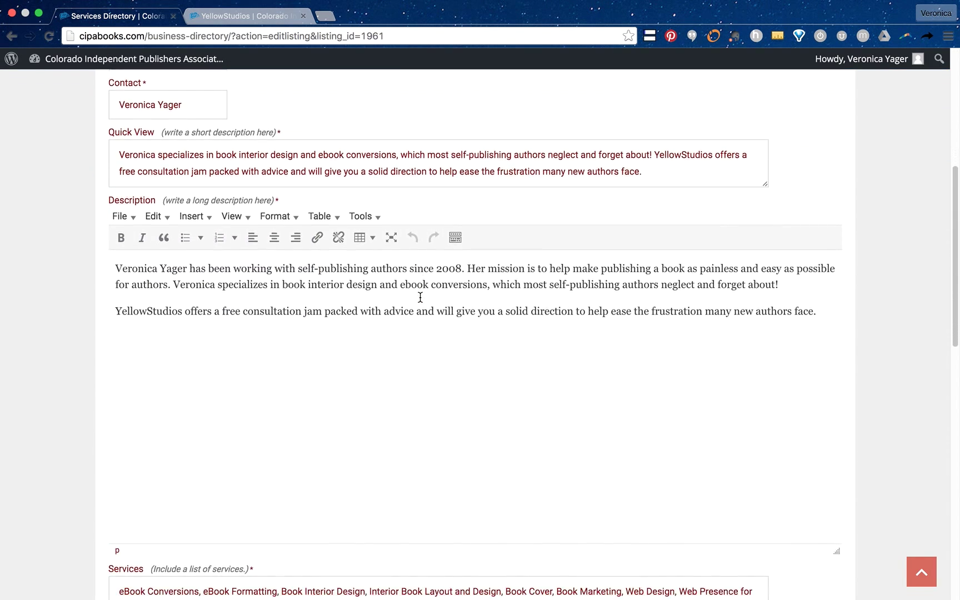
pyautogui.scroll(-12, 464, 202)
pyautogui.click(158, 307)
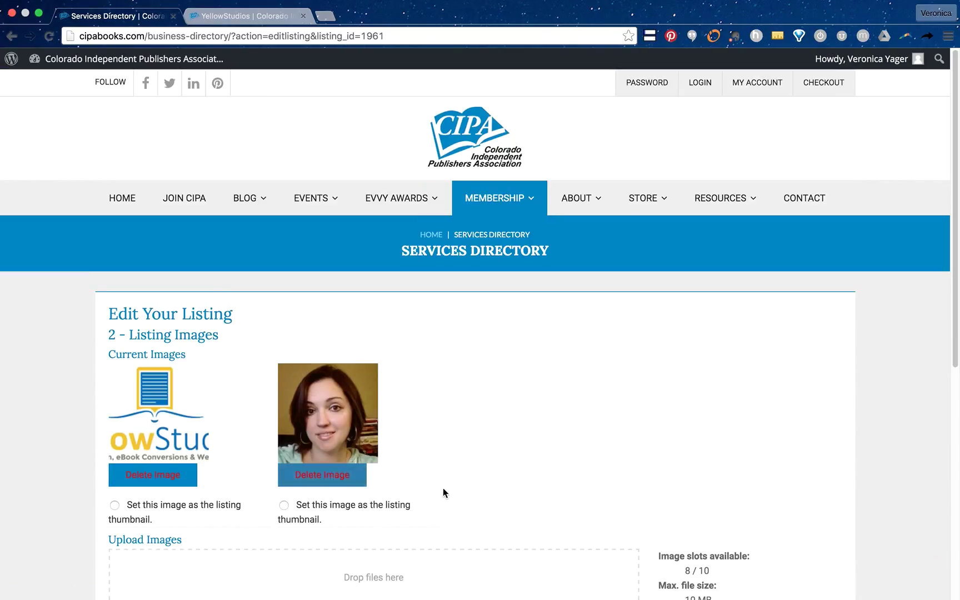
pyautogui.scroll(-3, 443, 492)
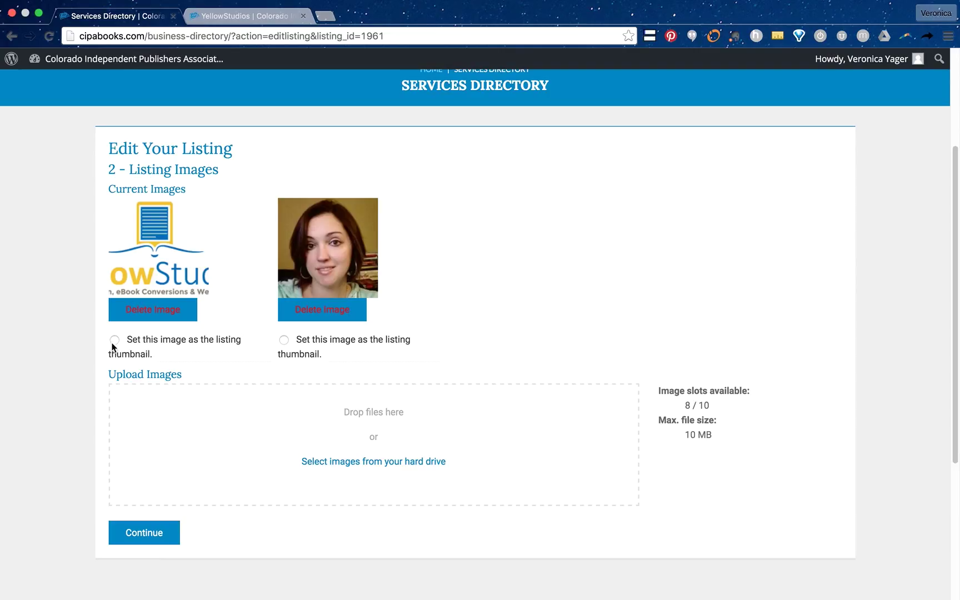
pyautogui.click(163, 547)
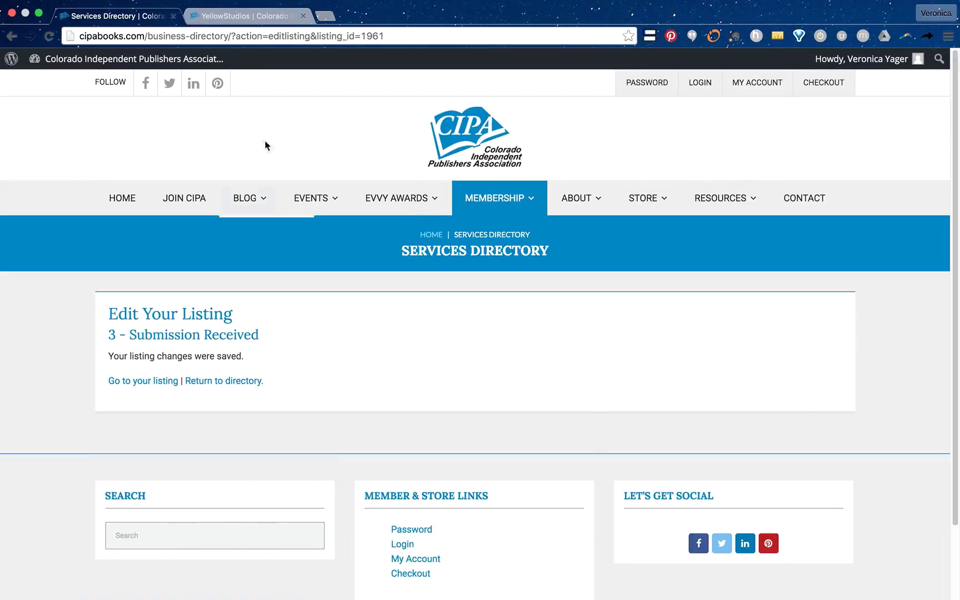
# Open the YellowStudios listing page and scroll down to check the logo and portrait photo.
pyautogui.click(164, 385)
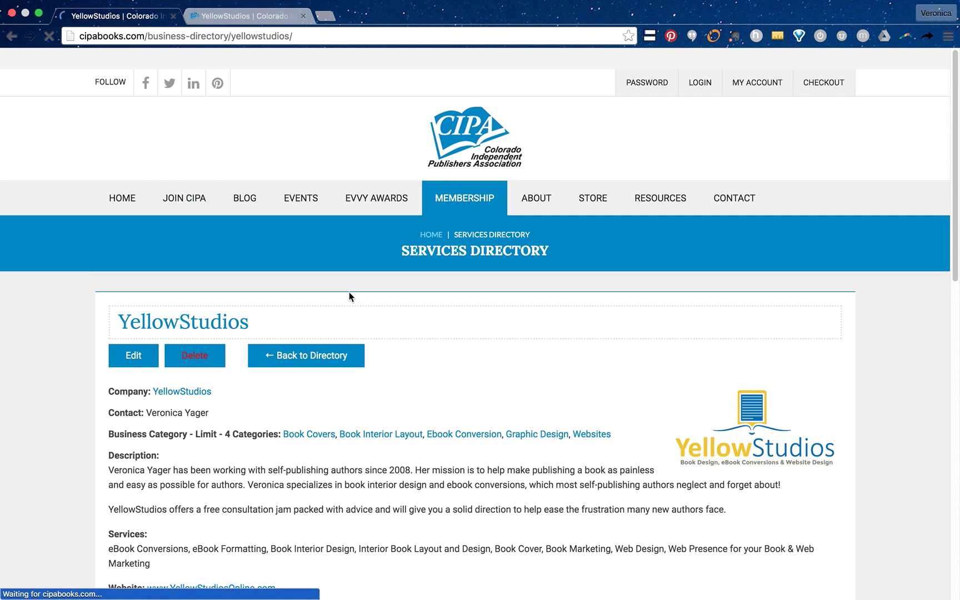
pyautogui.scroll(-5, 597, 313)
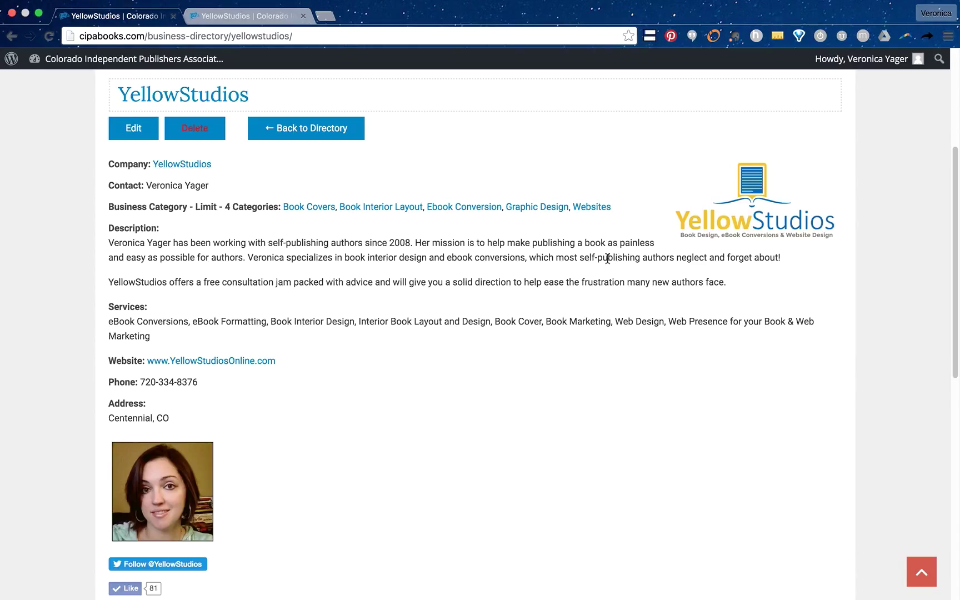
pyautogui.moveTo(577, 4)
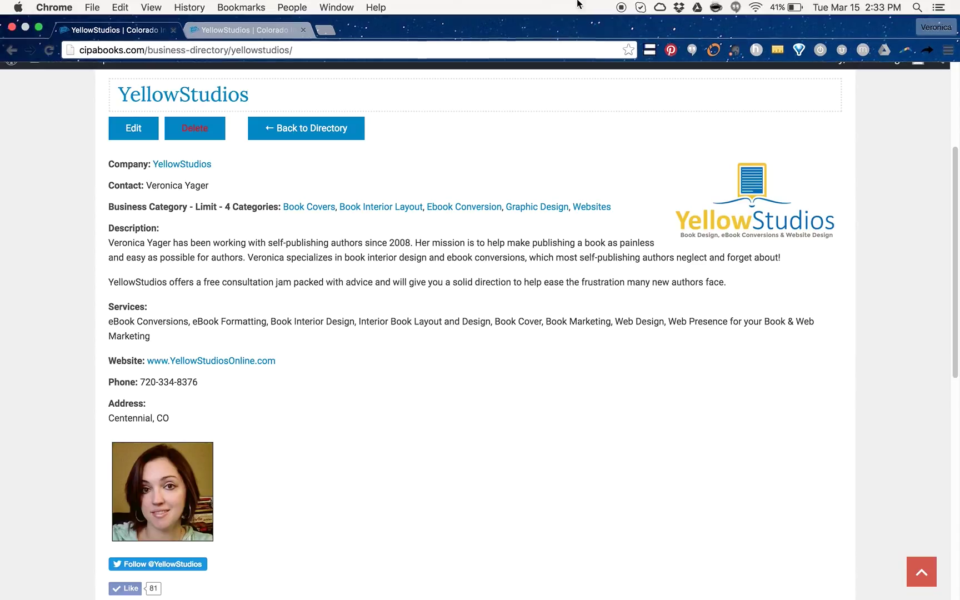